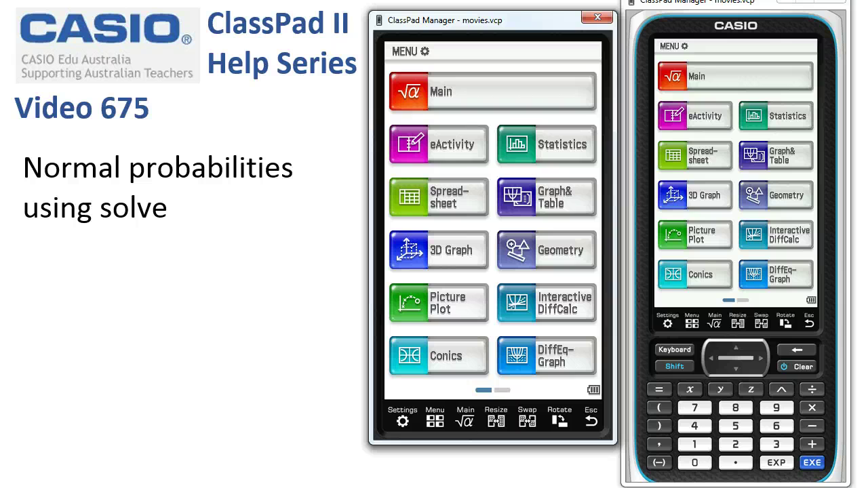
# Step: Create a new eActivity and insert a NumSolve strip into it
pyautogui.click(454, 150)
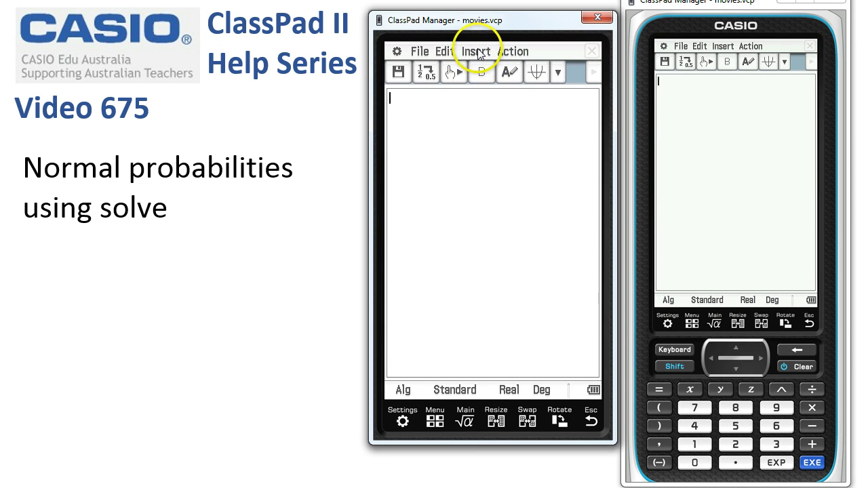
pyautogui.click(478, 53)
pyautogui.moveTo(490, 136)
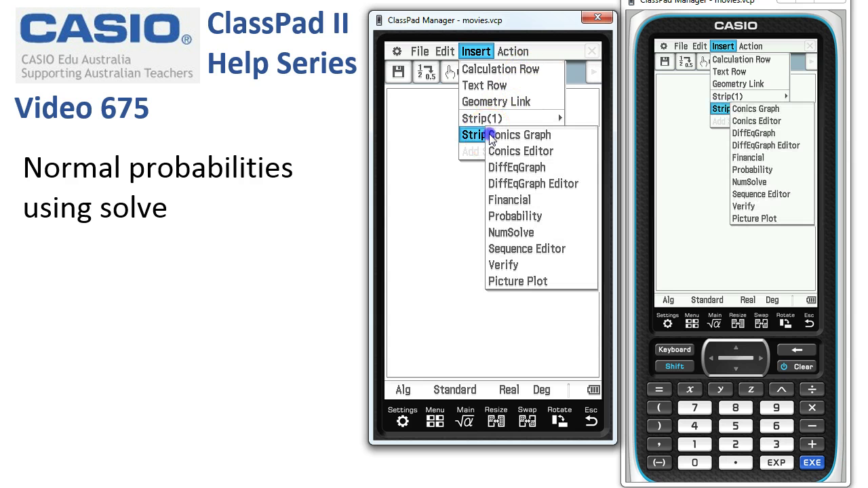
pyautogui.click(520, 234)
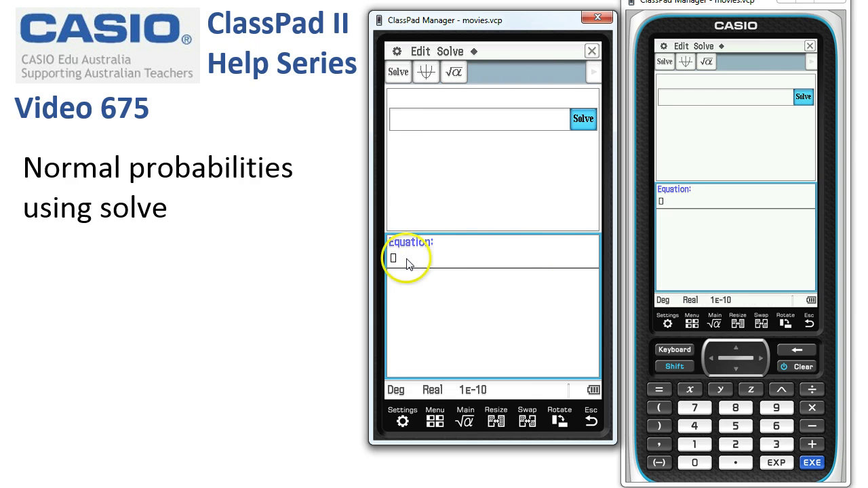
# Step: Enter 'P=' in the NumSolve equation using the on-screen capital letter keys
pyautogui.click(683, 350)
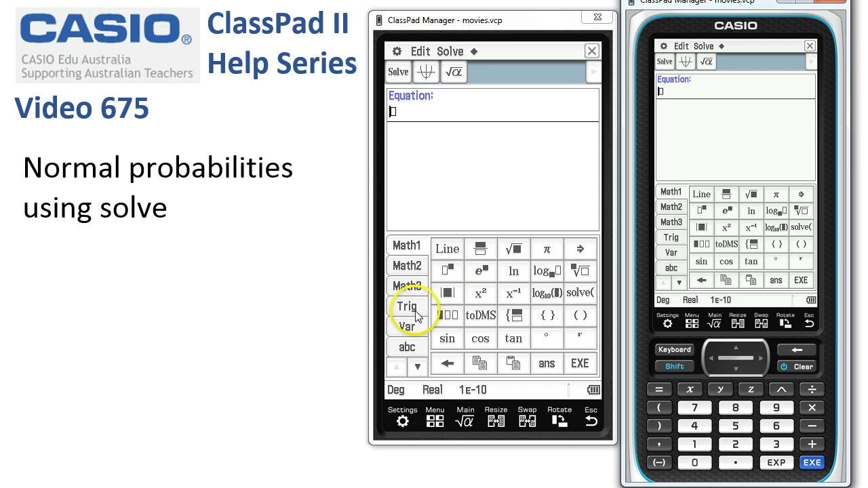
pyautogui.click(407, 346)
pyautogui.click(586, 342)
pyautogui.click(528, 293)
pyautogui.click(659, 391)
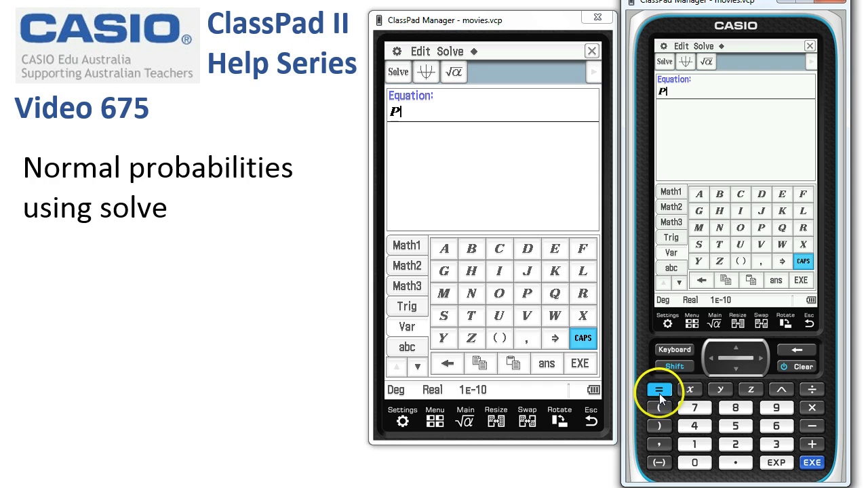
# Step: Insert normCDf( from the catalog's N functions after P=
pyautogui.click(418, 367)
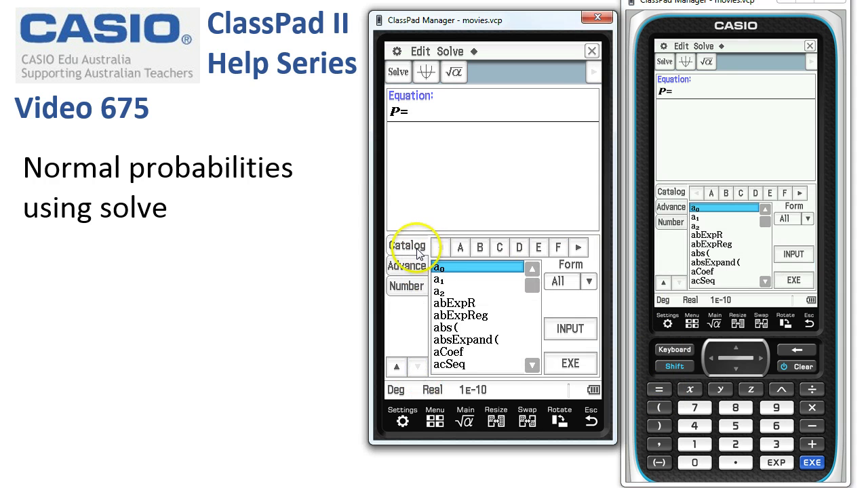
pyautogui.click(578, 247)
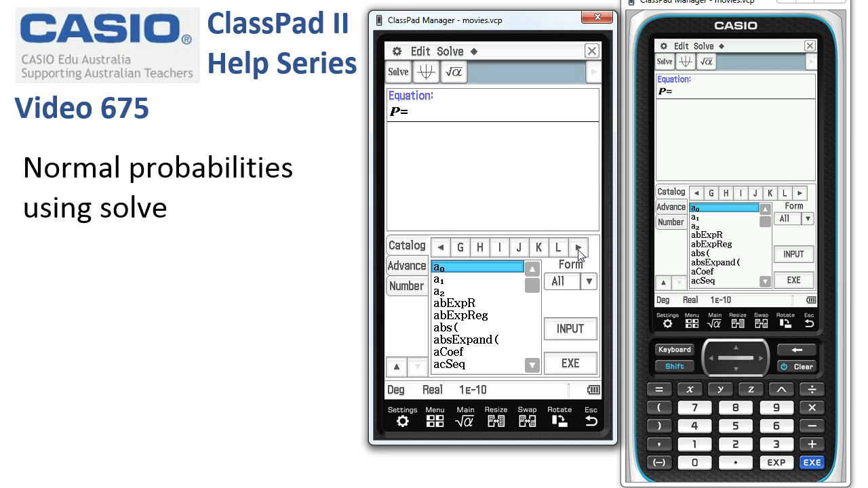
pyautogui.click(480, 247)
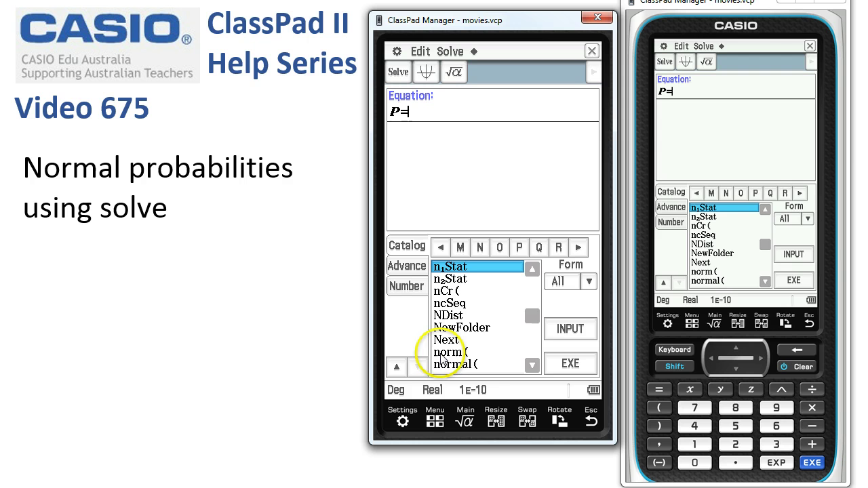
pyautogui.click(532, 364)
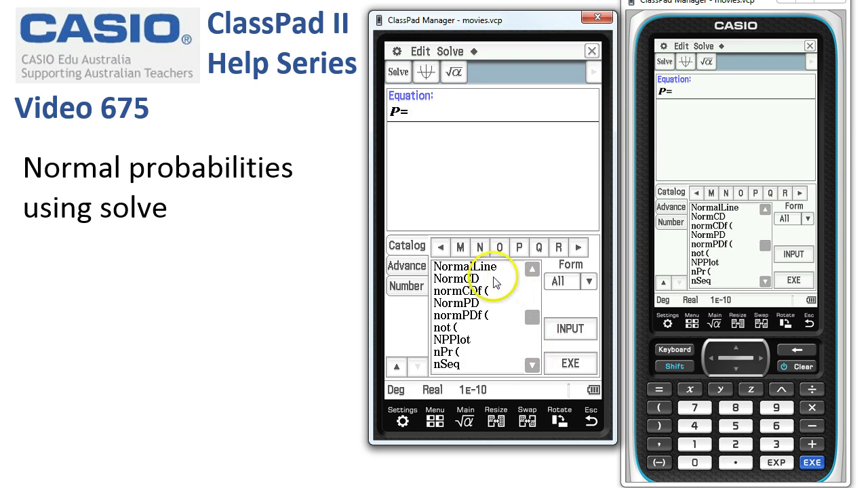
pyautogui.click(458, 292)
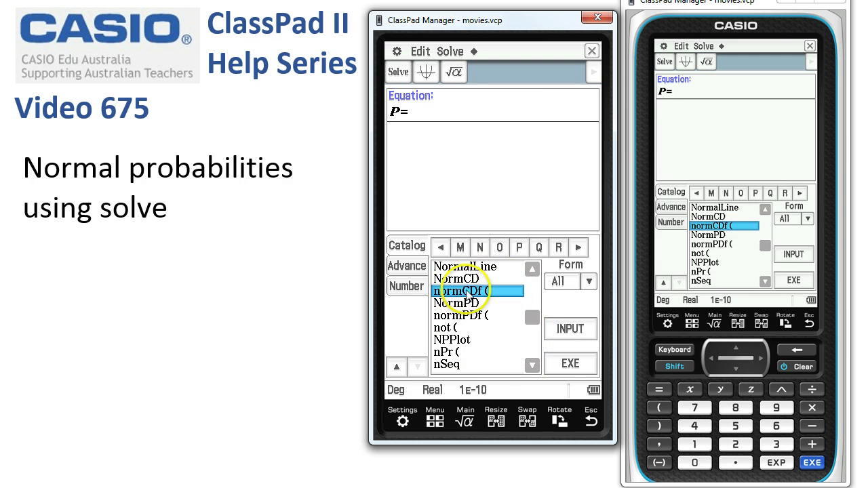
pyautogui.click(570, 329)
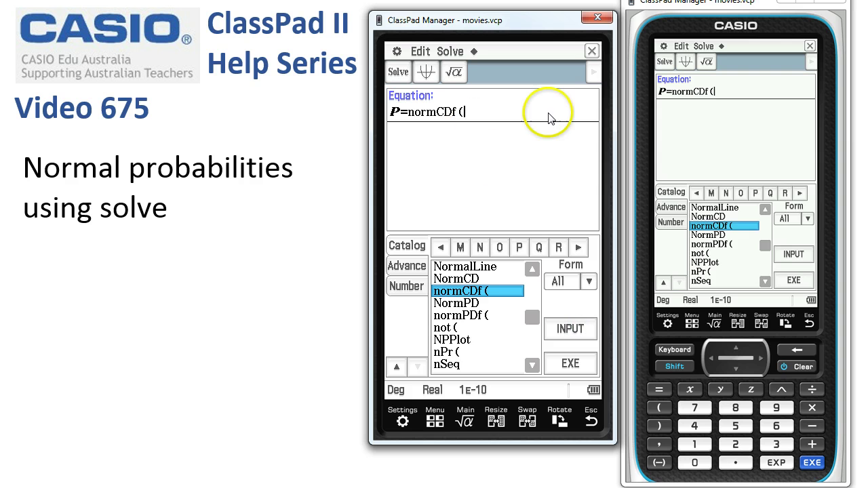
# Step: Complete the equation as P=normCDf(L,U,S,M) and enter it to list P, L, U, S, M
pyautogui.click(397, 366)
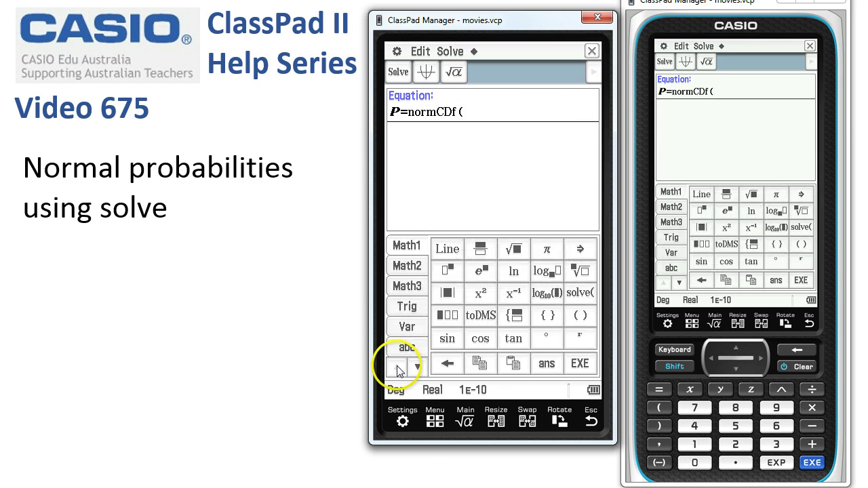
pyautogui.click(411, 330)
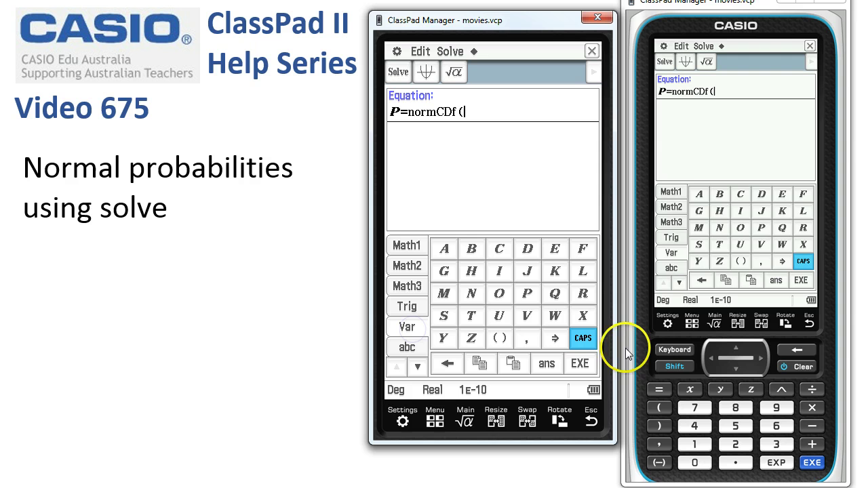
pyautogui.click(581, 272)
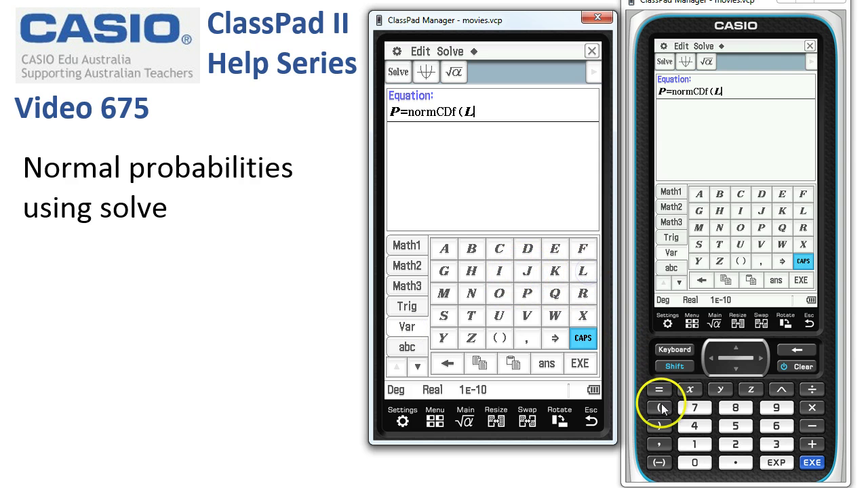
pyautogui.click(658, 444)
pyautogui.click(499, 316)
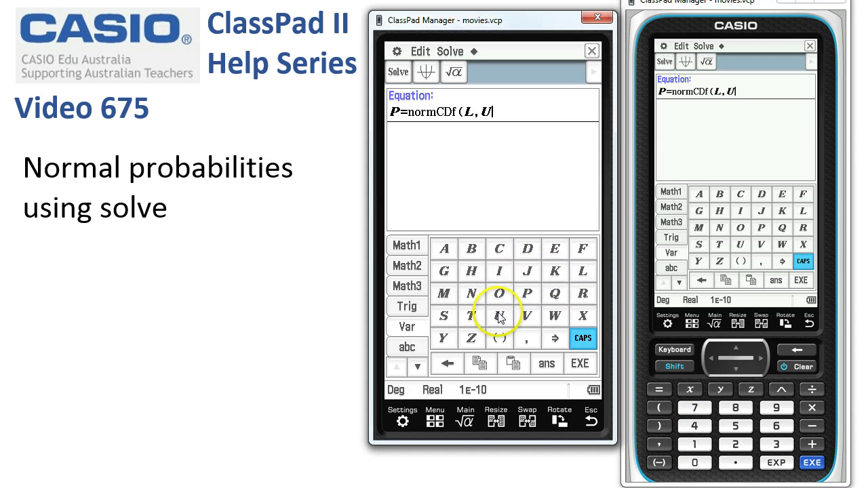
pyautogui.click(657, 444)
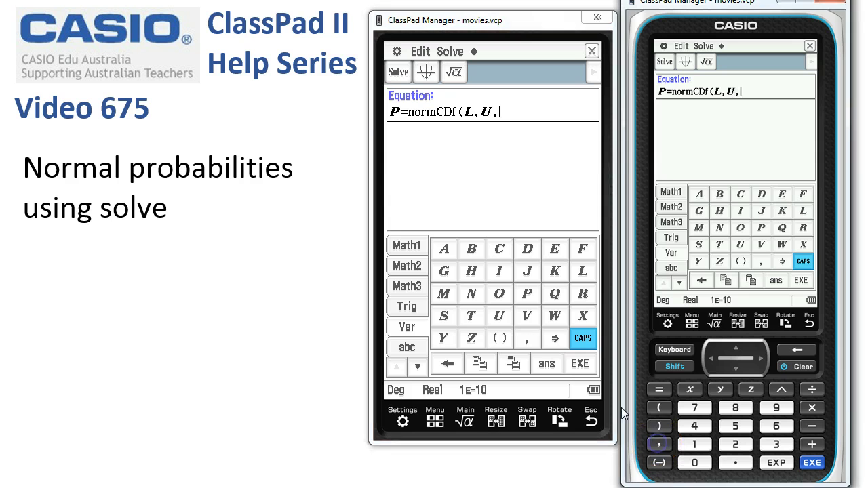
pyautogui.click(443, 316)
pyautogui.click(664, 442)
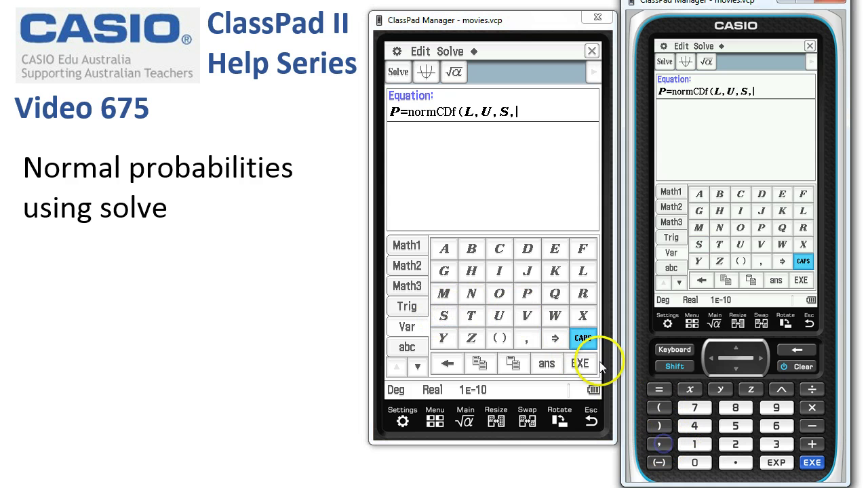
pyautogui.click(445, 294)
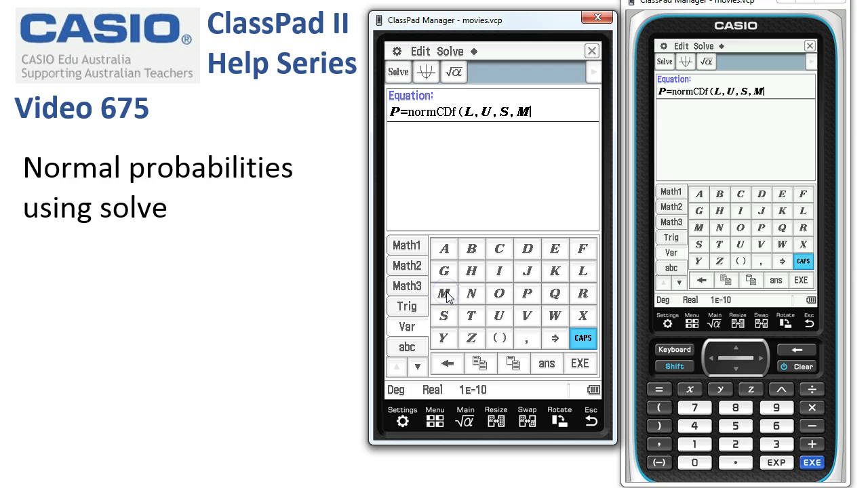
pyautogui.click(659, 426)
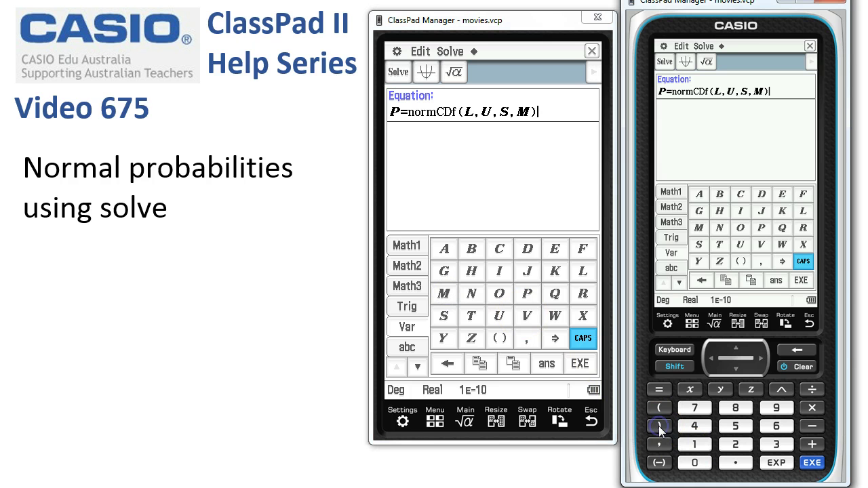
pyautogui.click(809, 465)
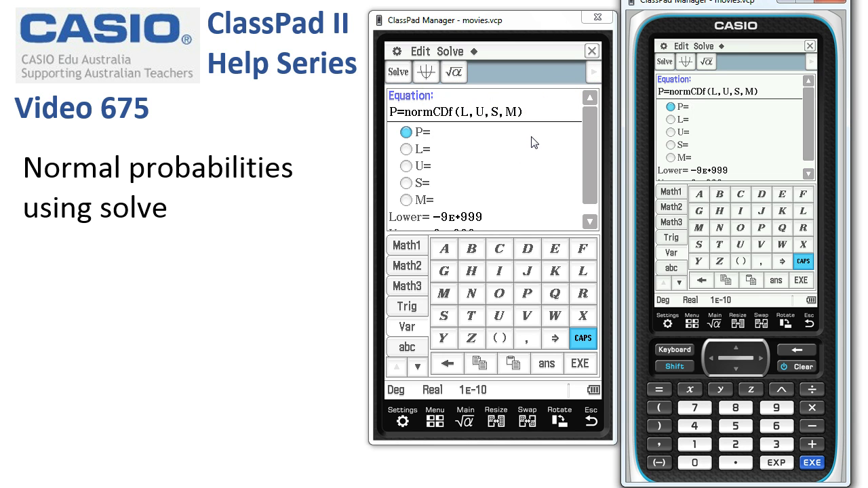
# Step: Enter the mean M=60 and standard deviation S=10
pyautogui.click(440, 200)
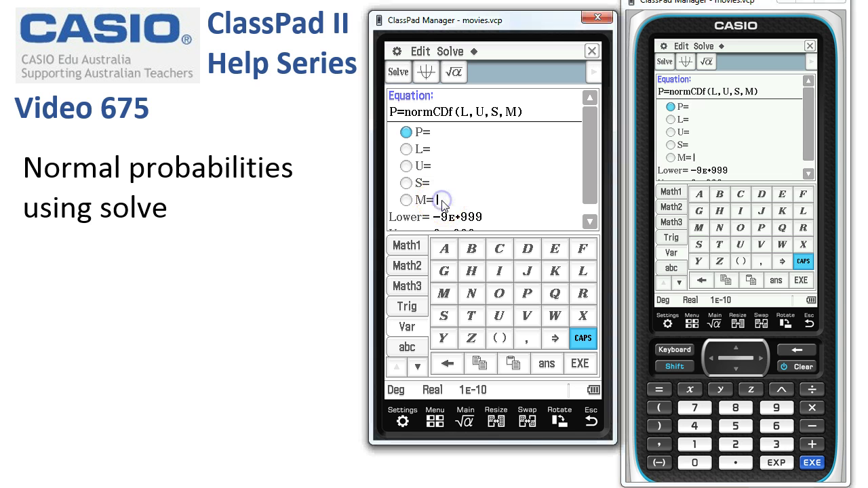
pyautogui.click(777, 426)
pyautogui.click(694, 463)
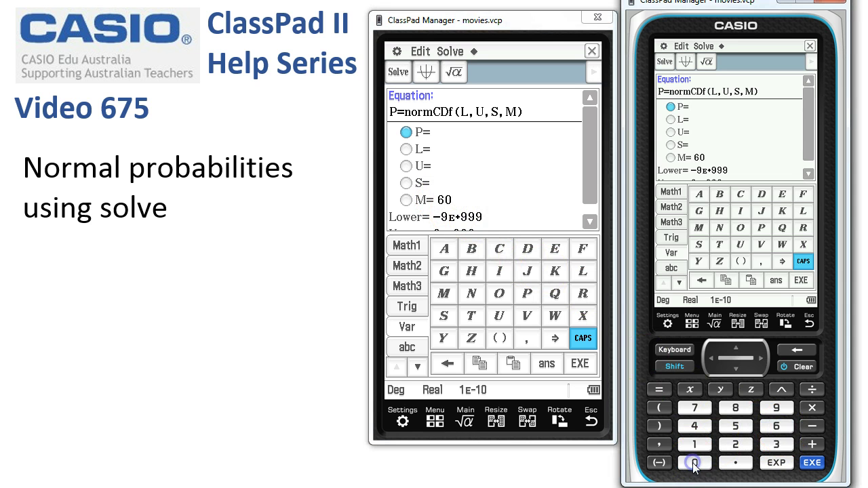
pyautogui.click(440, 189)
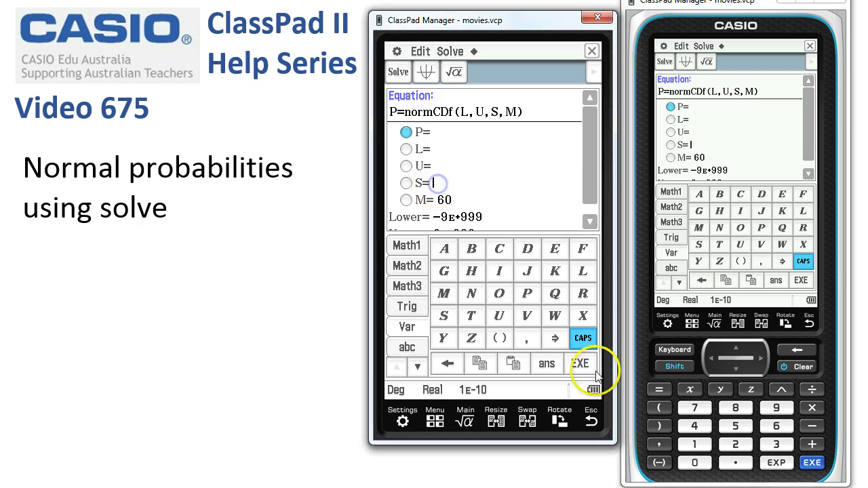
pyautogui.click(695, 444)
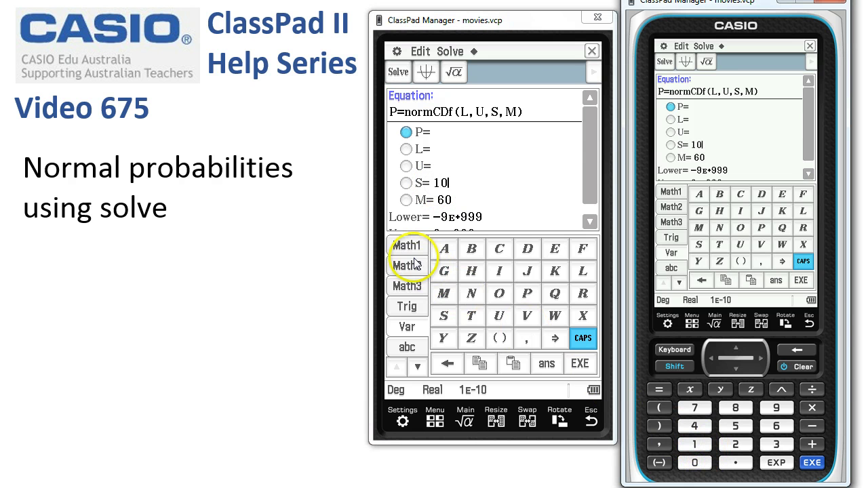
pyautogui.click(672, 353)
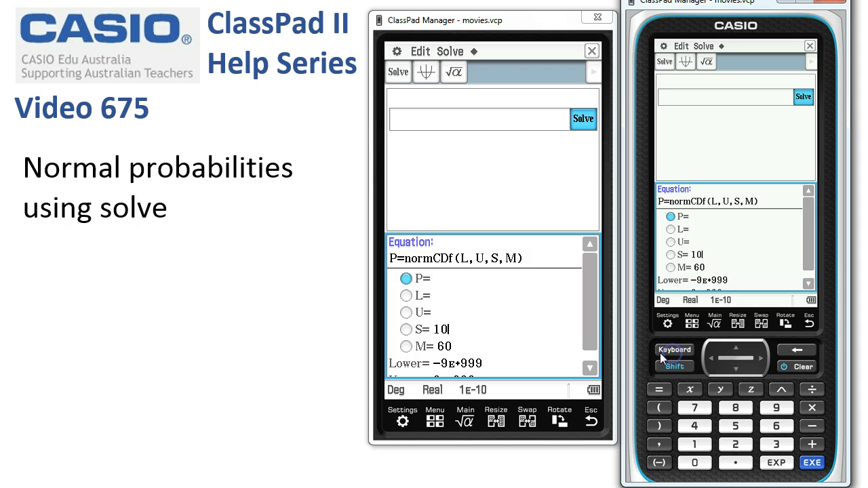
# Step: Set the lower bound L to 73 and the upper bound U to ∞
pyautogui.click(443, 298)
pyautogui.click(694, 408)
pyautogui.click(775, 444)
pyautogui.click(436, 313)
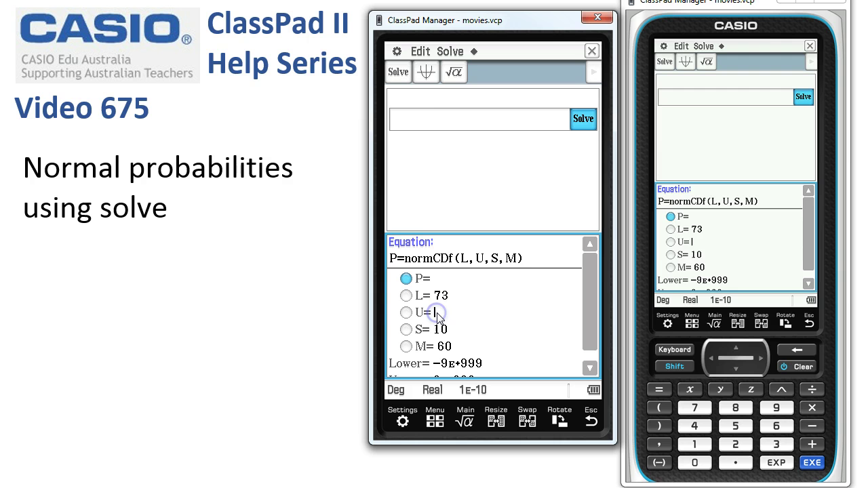
pyautogui.click(612, 386)
pyautogui.click(665, 351)
pyautogui.click(409, 246)
pyautogui.click(407, 266)
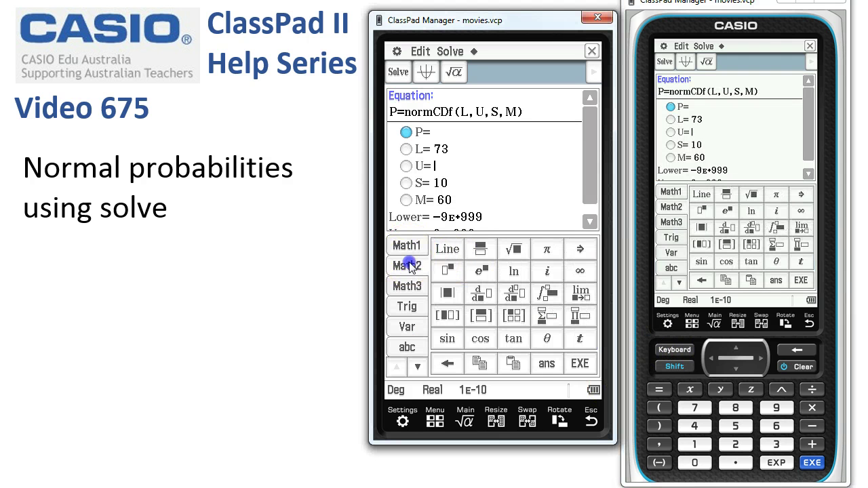
pyautogui.click(580, 272)
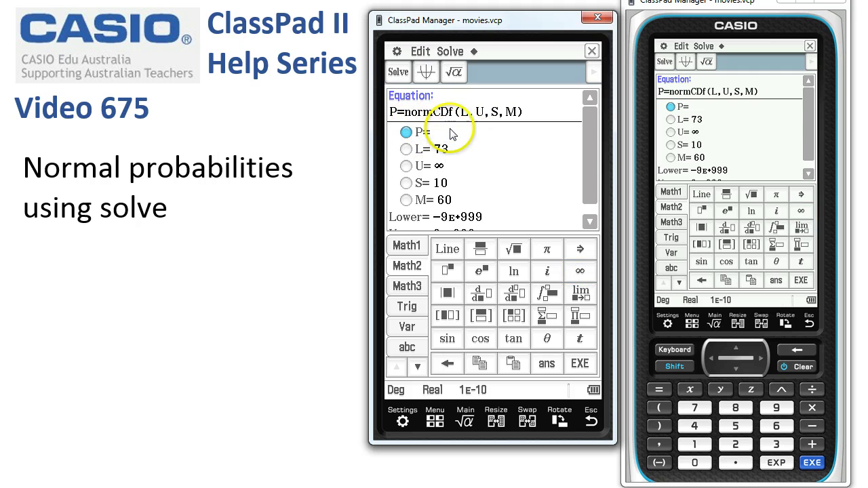
# Step: Solve for P and store the result P=0.096800484585610
pyautogui.click(399, 72)
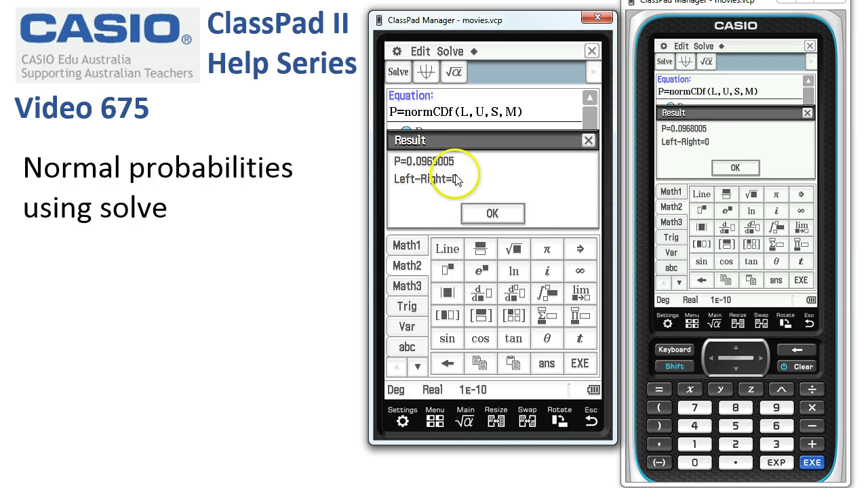
pyautogui.click(493, 214)
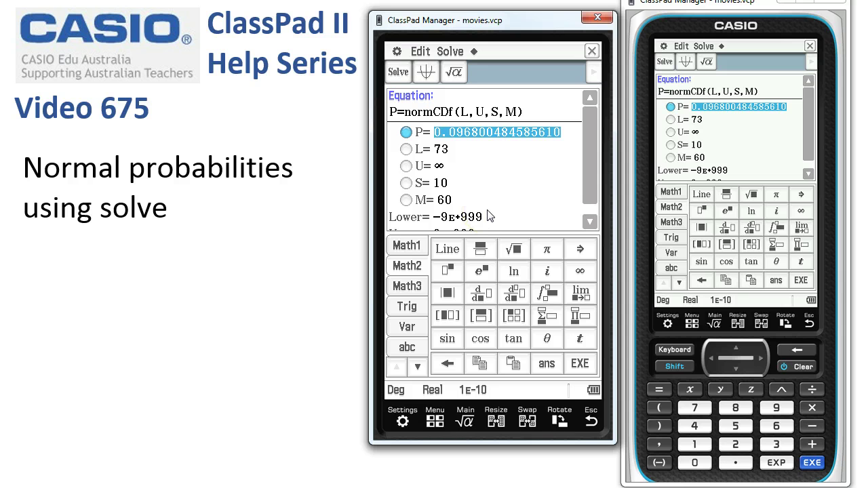
pyautogui.click(503, 199)
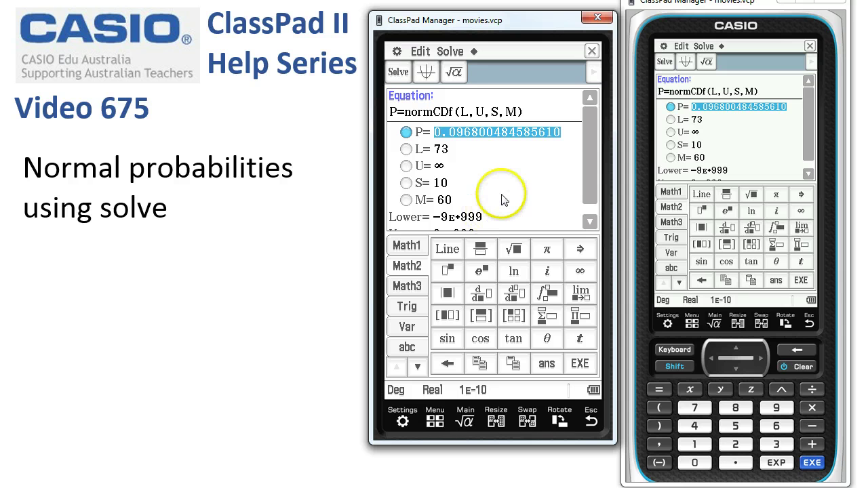
pyautogui.click(441, 183)
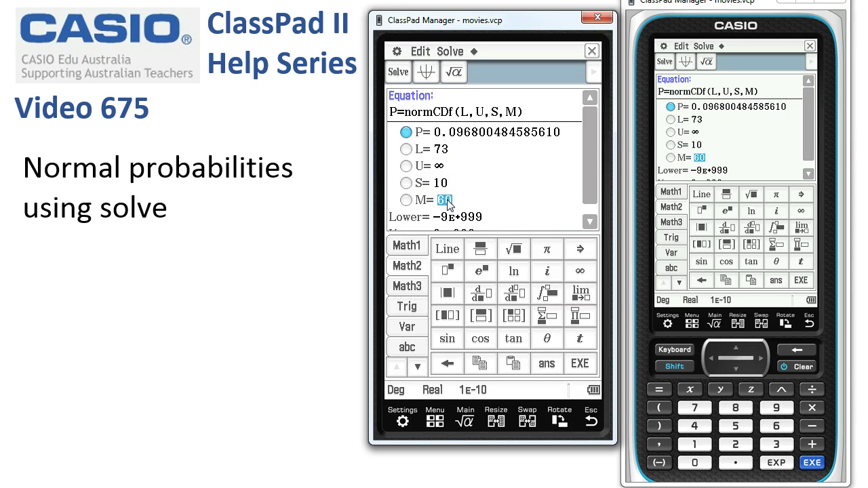
# Step: Clear L, change U to 65, and make L the unknown
pyautogui.click(441, 149)
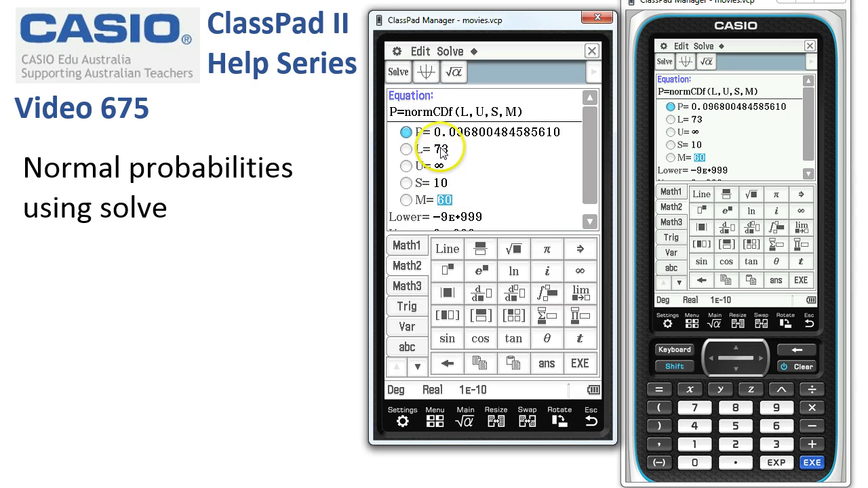
pyautogui.click(779, 370)
pyautogui.click(439, 165)
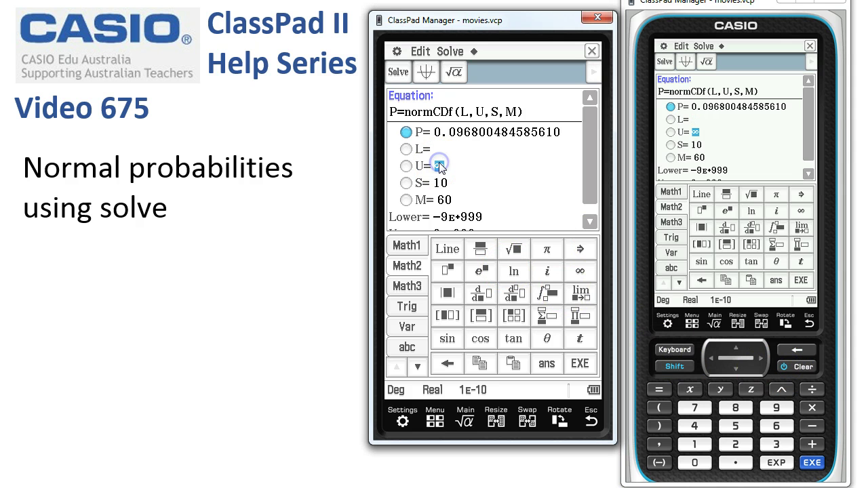
pyautogui.click(777, 426)
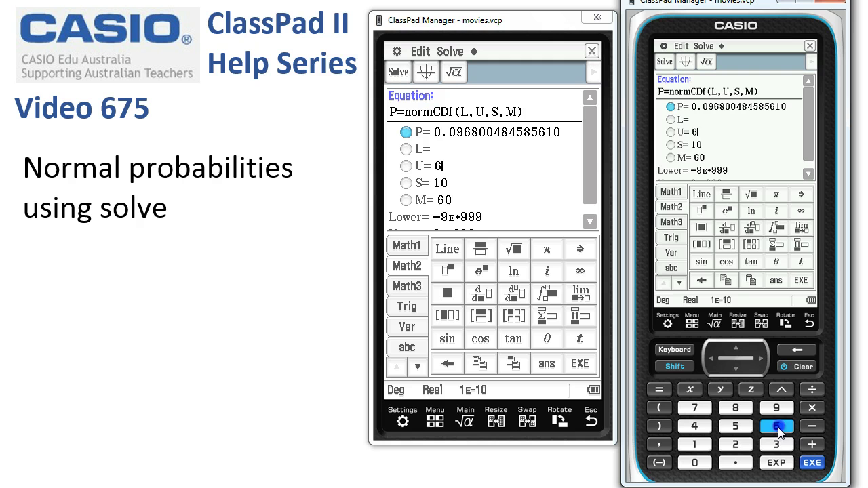
pyautogui.click(734, 425)
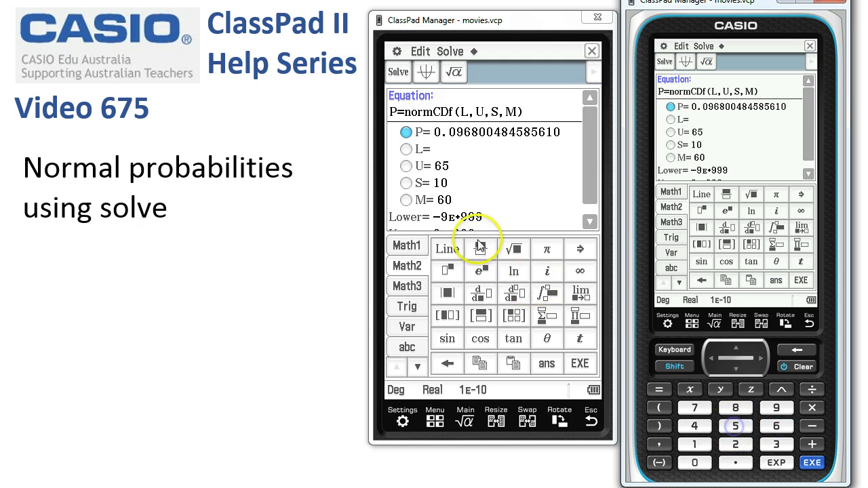
pyautogui.click(406, 149)
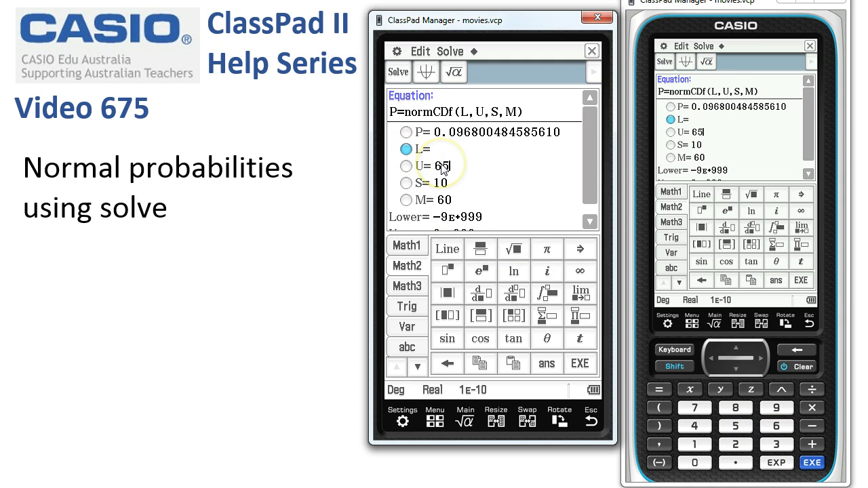
# Step: Set P to 0.4 and solve the equation for L
pyautogui.click(418, 131)
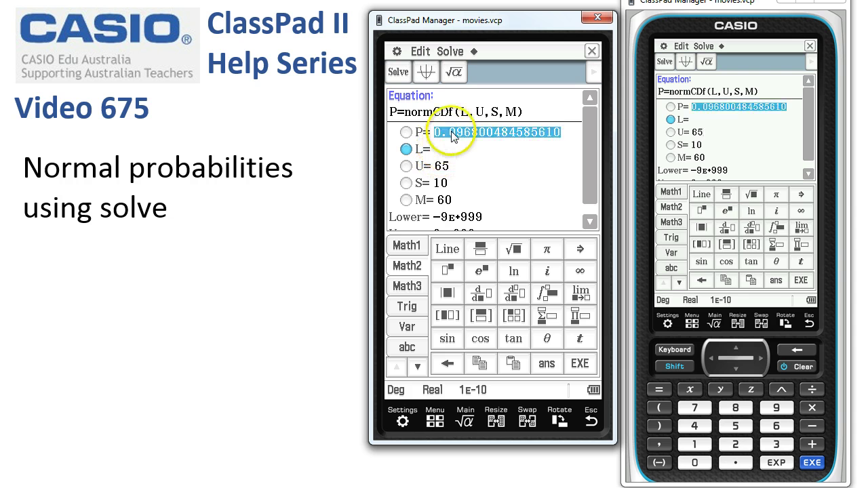
pyautogui.click(694, 462)
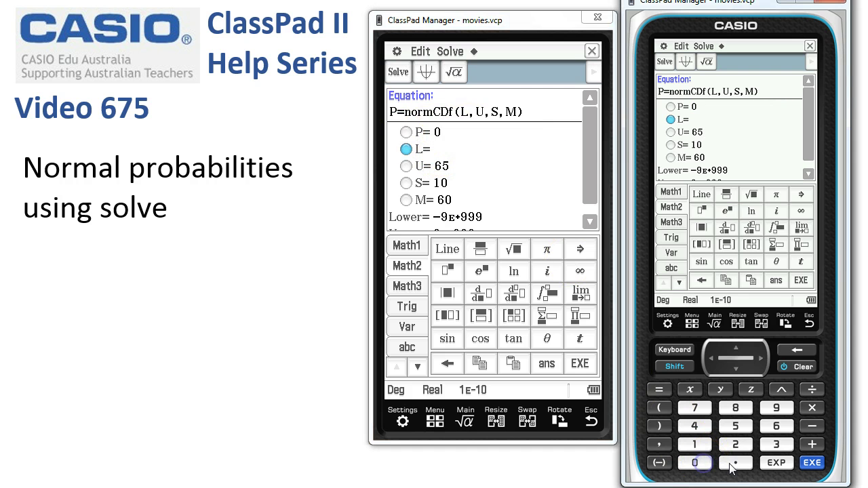
pyautogui.click(697, 431)
pyautogui.click(468, 136)
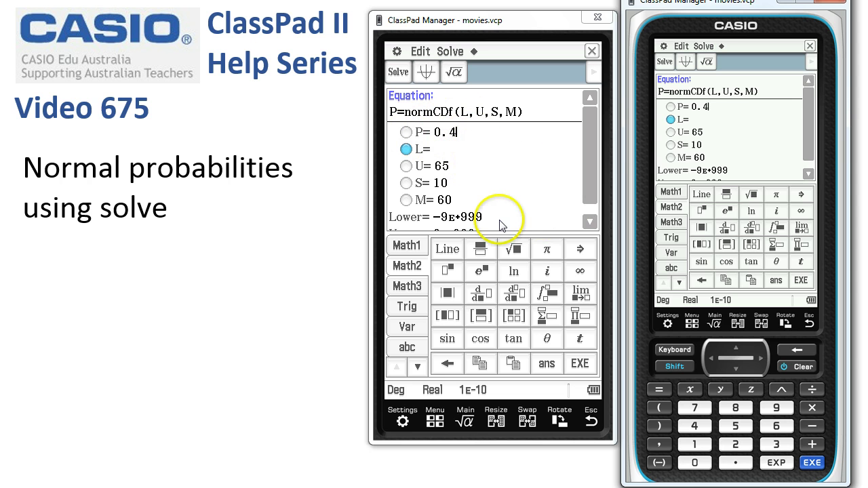
pyautogui.click(399, 72)
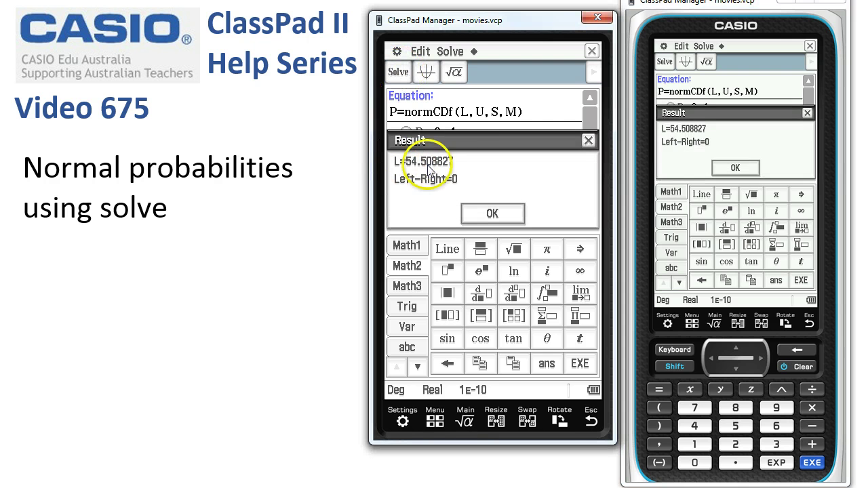
# Step: Keep the solution L=54.5088265479617 and make M the next unknown
pyautogui.click(504, 217)
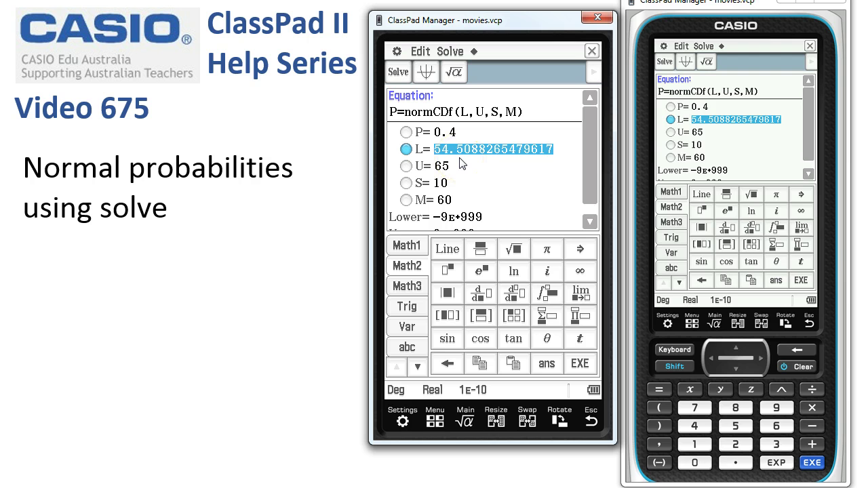
pyautogui.click(456, 156)
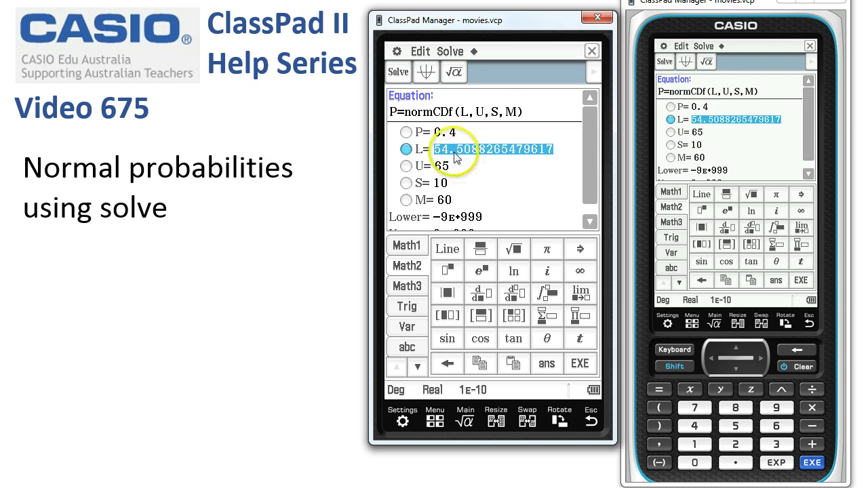
pyautogui.click(406, 183)
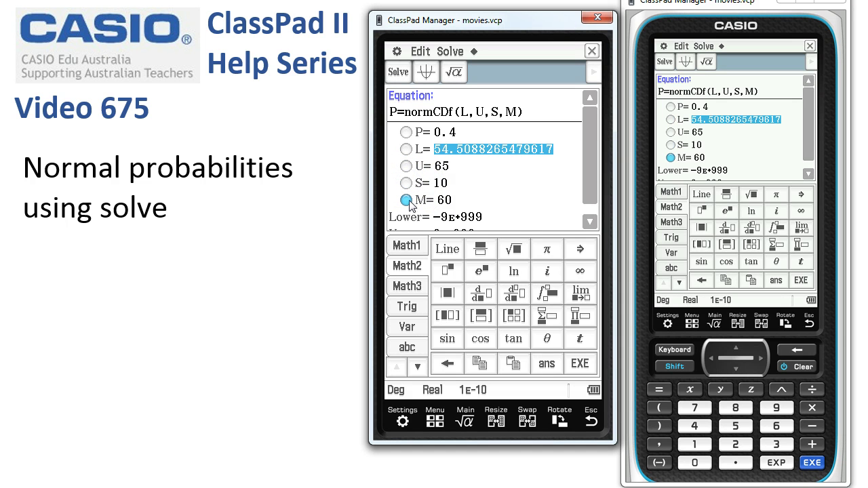
# Step: Clear M, then set S to 15 and U to 60
pyautogui.click(442, 200)
pyautogui.click(788, 366)
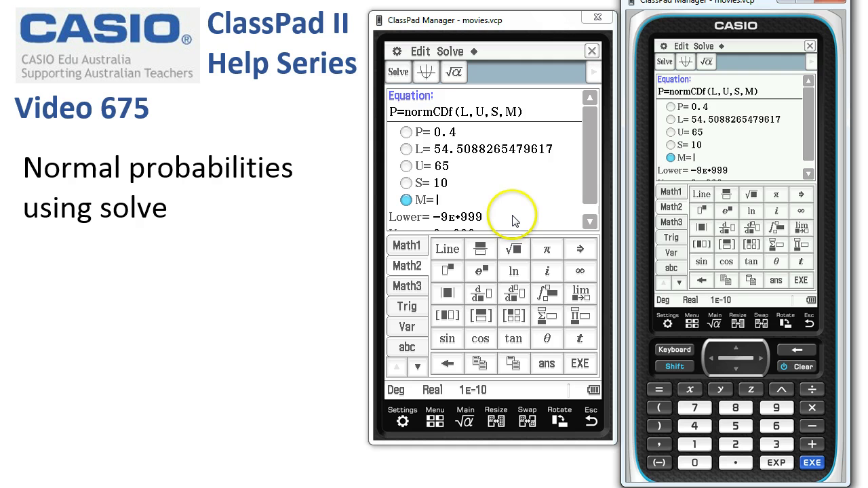
pyautogui.click(440, 183)
pyautogui.click(695, 444)
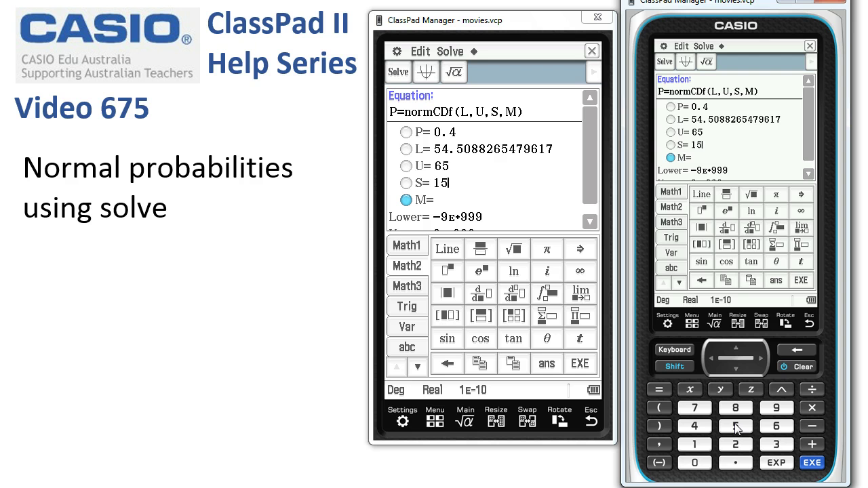
pyautogui.click(441, 166)
pyautogui.click(777, 426)
pyautogui.click(694, 462)
# Step: Set L to −∞ and P to 0.6, then solve for M
pyautogui.click(451, 151)
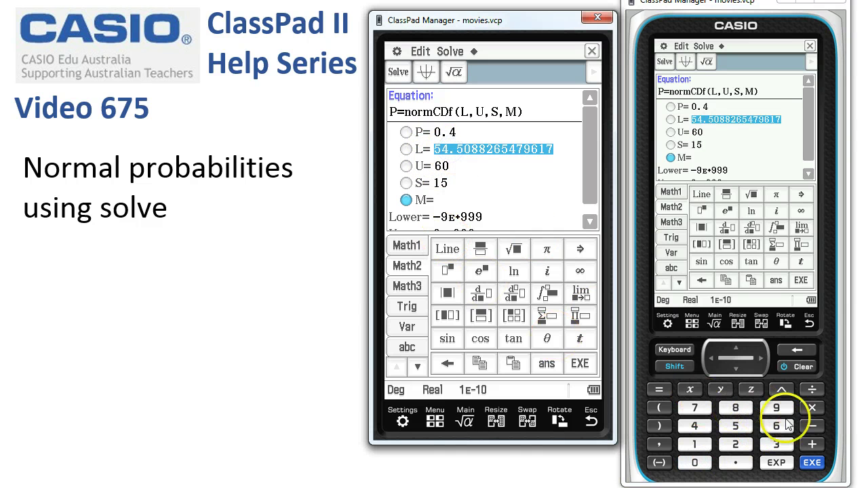
pyautogui.click(812, 427)
pyautogui.click(579, 271)
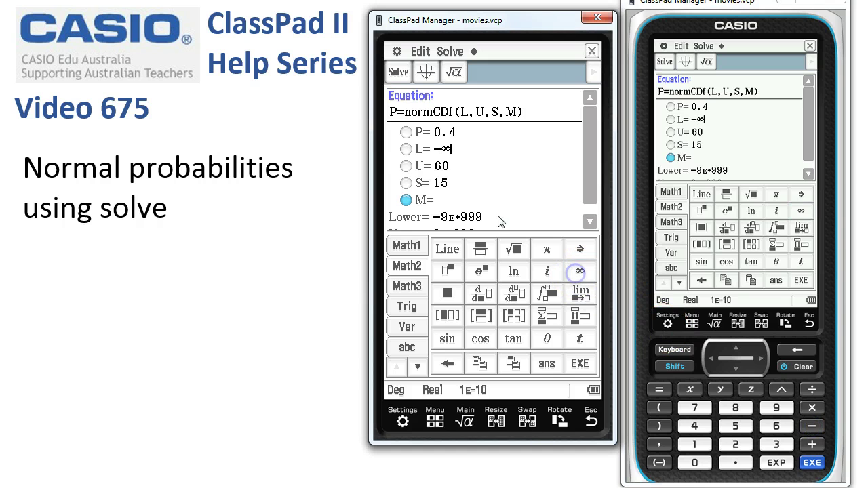
pyautogui.click(427, 131)
pyautogui.click(695, 462)
pyautogui.click(741, 465)
pyautogui.click(776, 426)
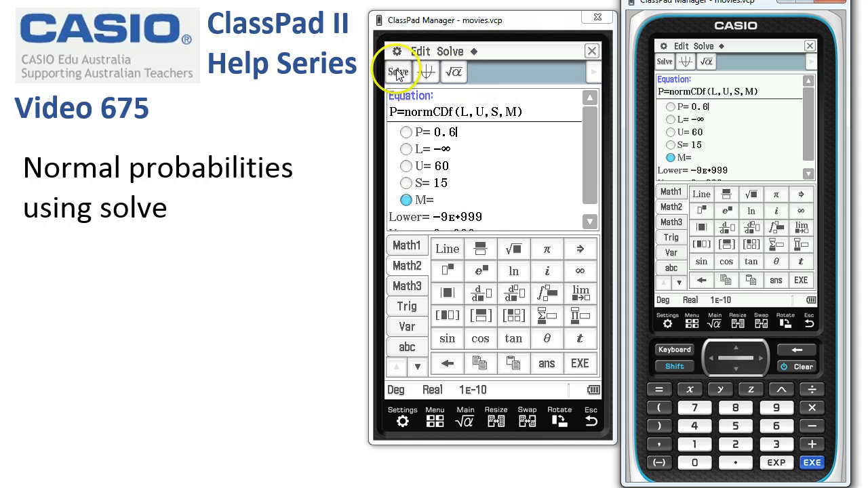
pyautogui.click(402, 199)
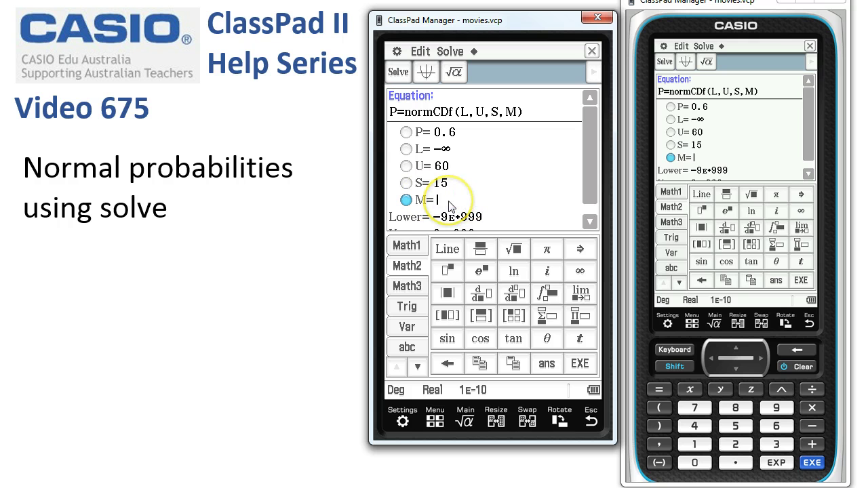
pyautogui.click(397, 75)
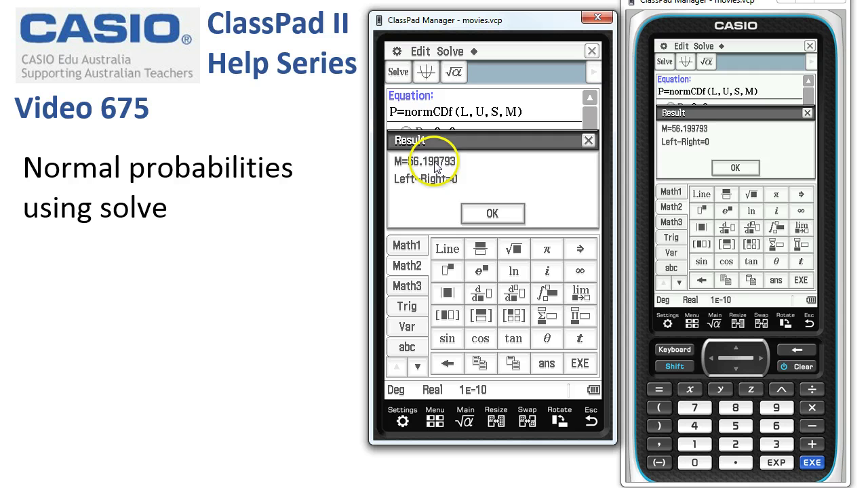
# Step: Accept M=56.1997934529629 and close the NumSolve window
pyautogui.click(493, 213)
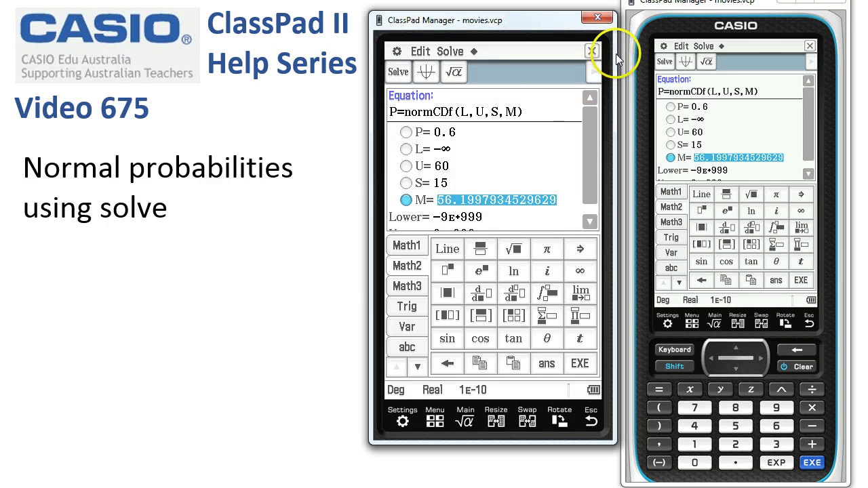
pyautogui.click(590, 52)
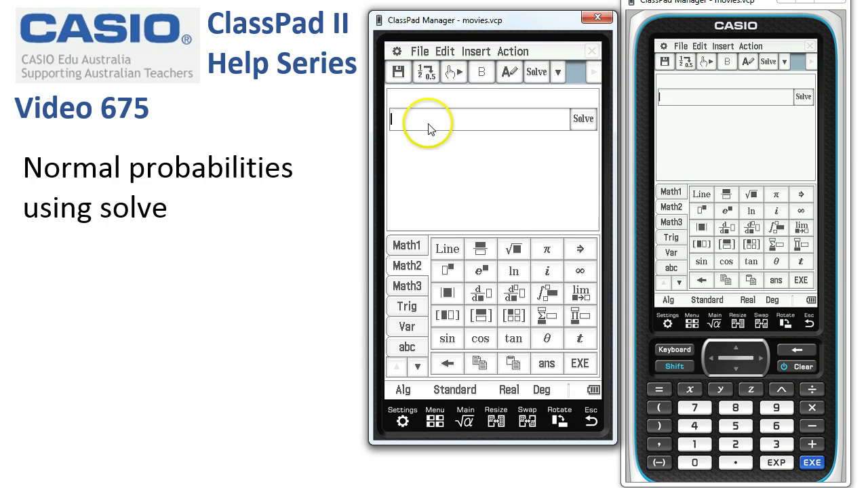
# Step: Add a strip help note to the NumSolve strip, close its editor, and select the strip title
pyautogui.click(476, 53)
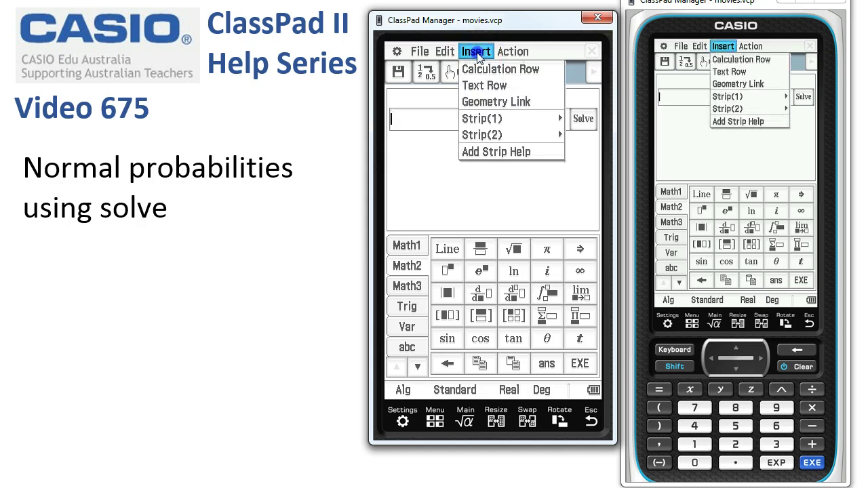
pyautogui.click(495, 153)
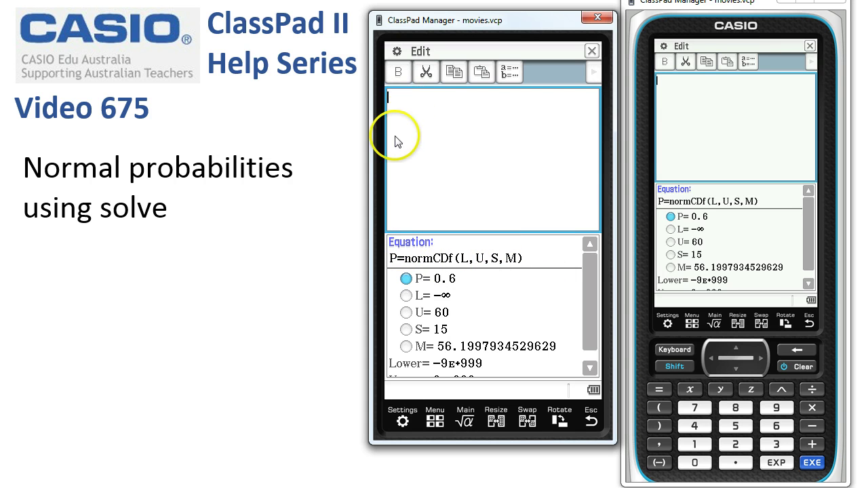
pyautogui.click(592, 52)
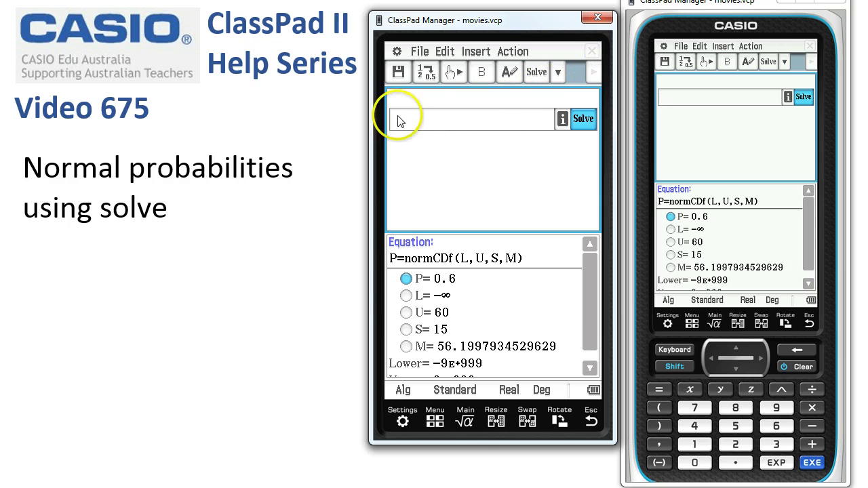
pyautogui.click(678, 350)
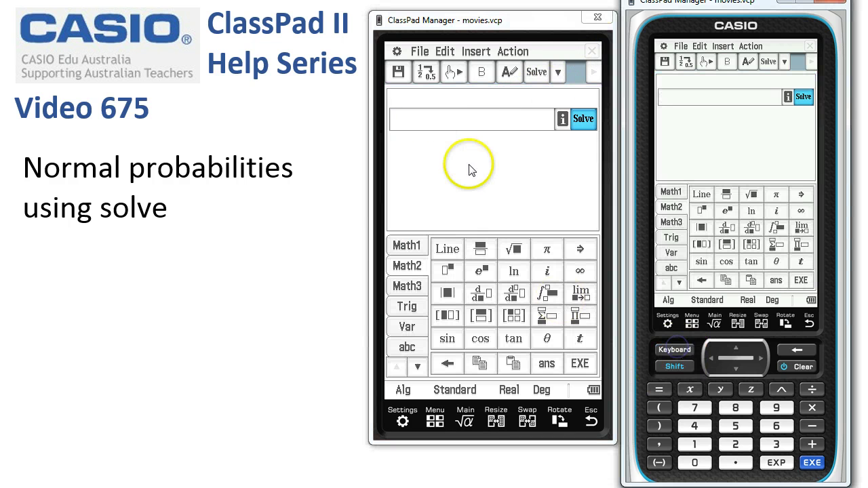
# Step: Type 'norm probs' as the NumSolve strip title with the abc soft keyboard
pyautogui.click(406, 348)
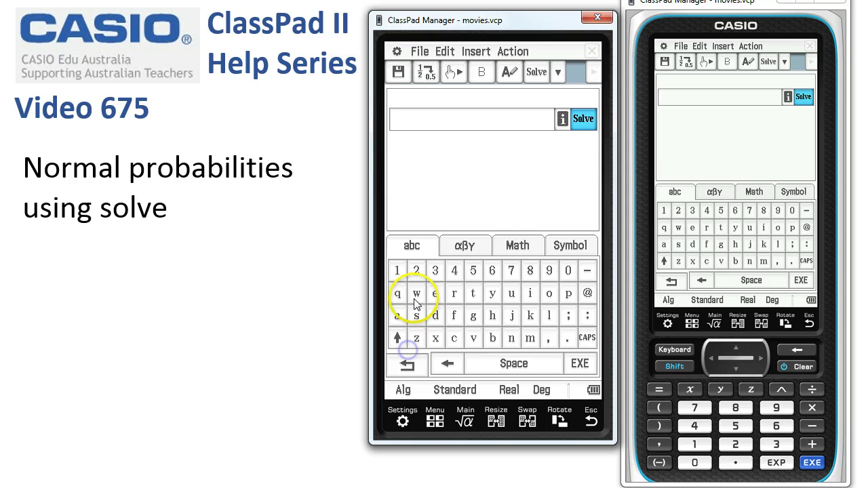
pyautogui.click(550, 299)
pyautogui.click(454, 293)
pyautogui.click(530, 337)
pyautogui.click(513, 363)
pyautogui.click(572, 305)
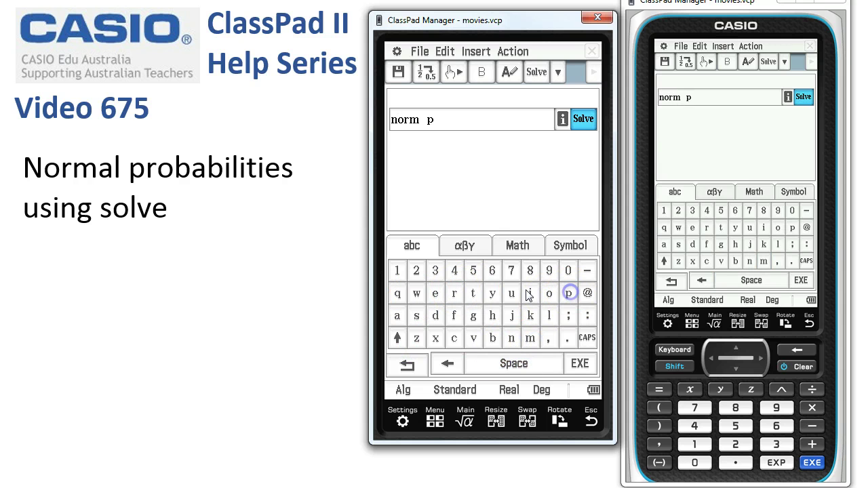
pyautogui.click(454, 293)
pyautogui.click(550, 298)
pyautogui.click(492, 337)
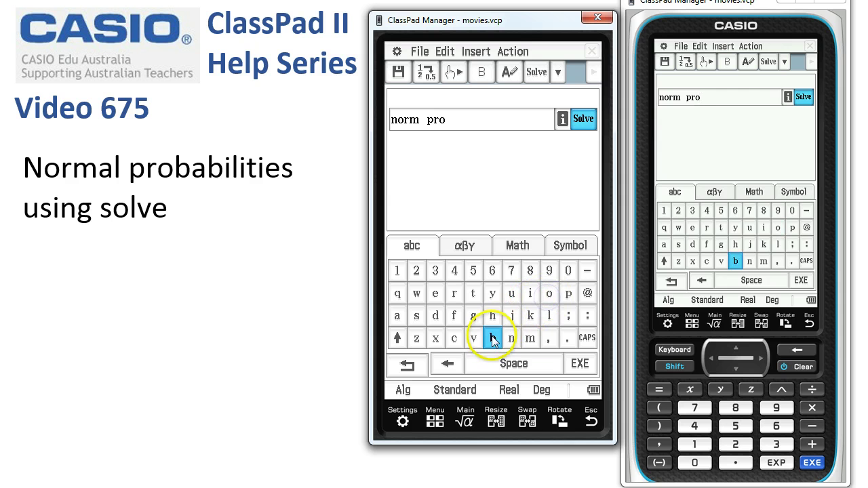
pyautogui.click(416, 315)
pyautogui.click(420, 53)
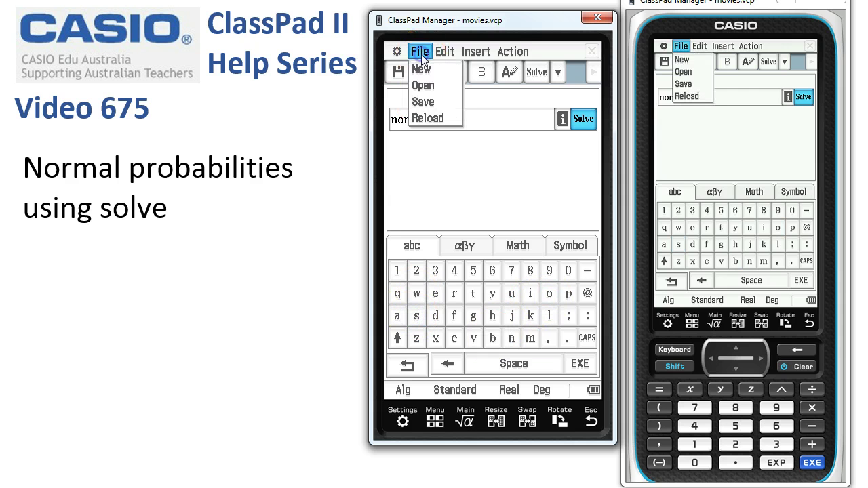
# Step: Use File > Save to store the eActivity in the main folder under the name 'np'
pyautogui.click(422, 103)
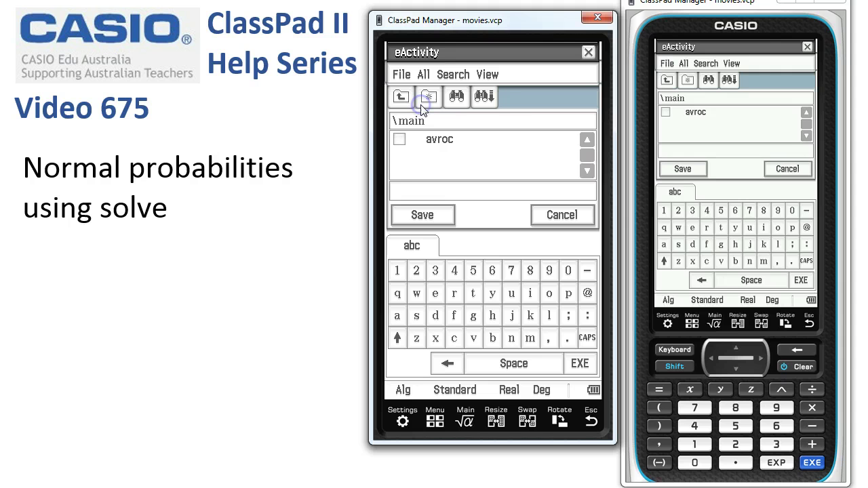
pyautogui.click(511, 337)
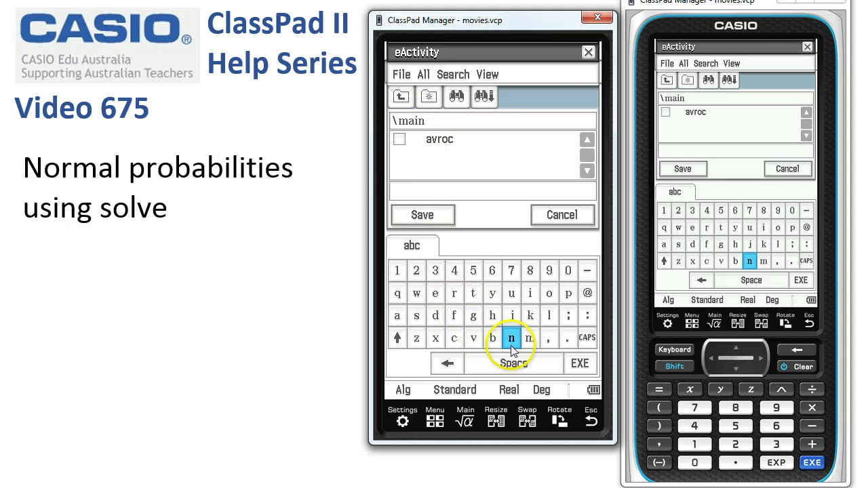
pyautogui.click(571, 302)
pyautogui.click(422, 215)
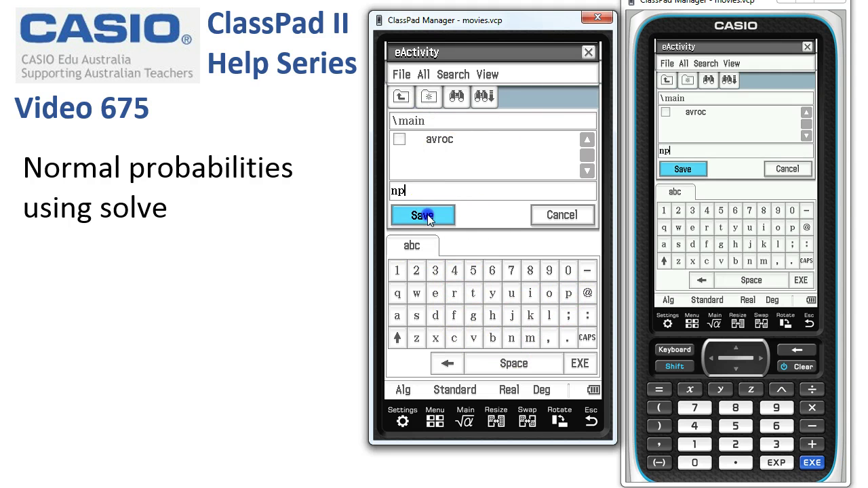